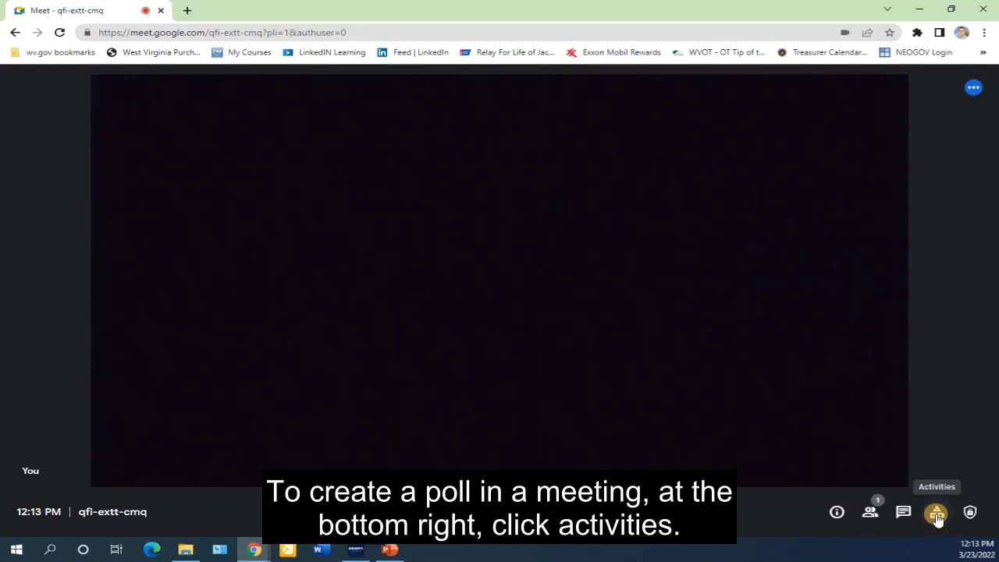
Start a new poll in the meeting's activities with the question "Is the grass green?".
{"action": "left_click", "coordinate": [936, 516]}
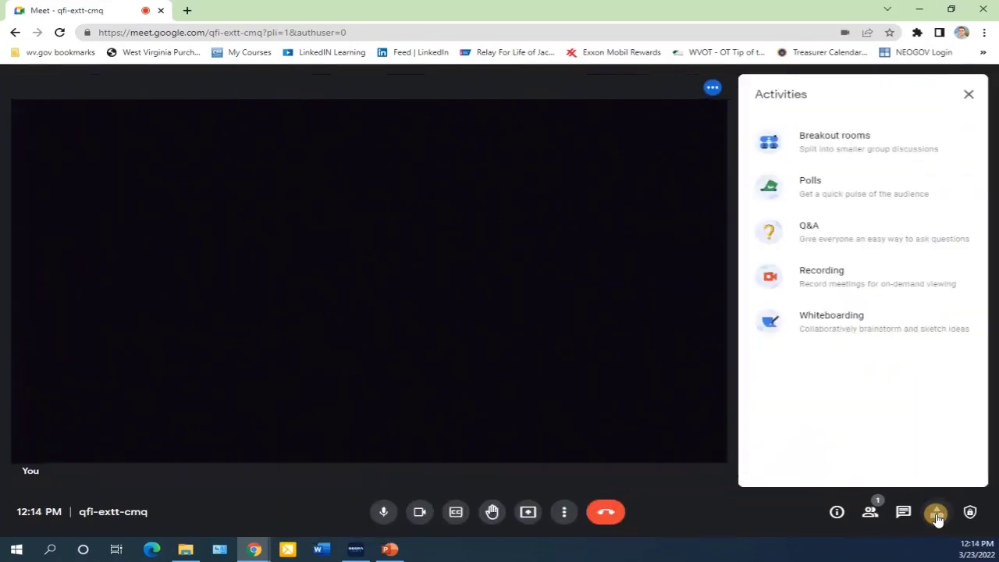
{"action": "left_click", "coordinate": [854, 195]}
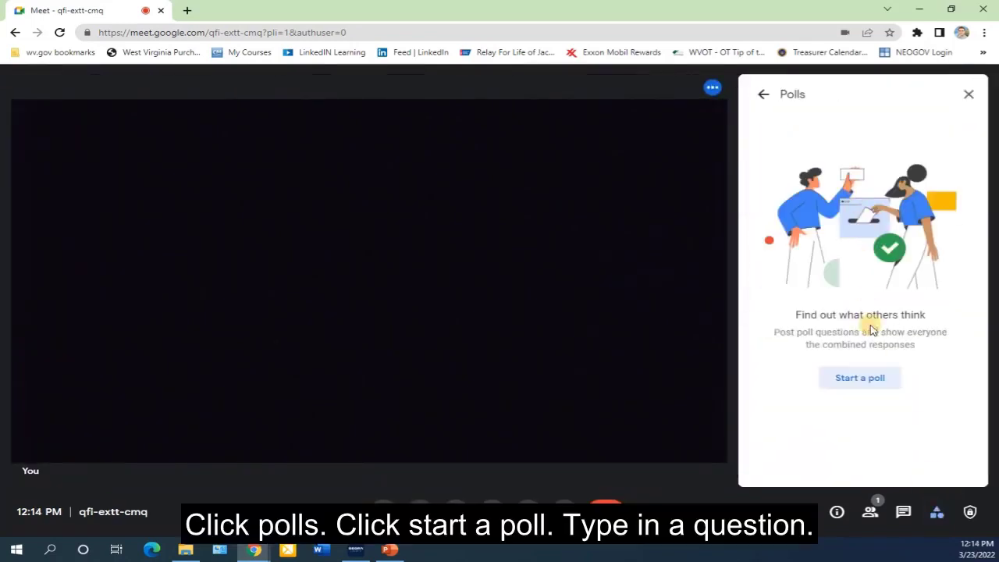
{"action": "left_click", "coordinate": [874, 380]}
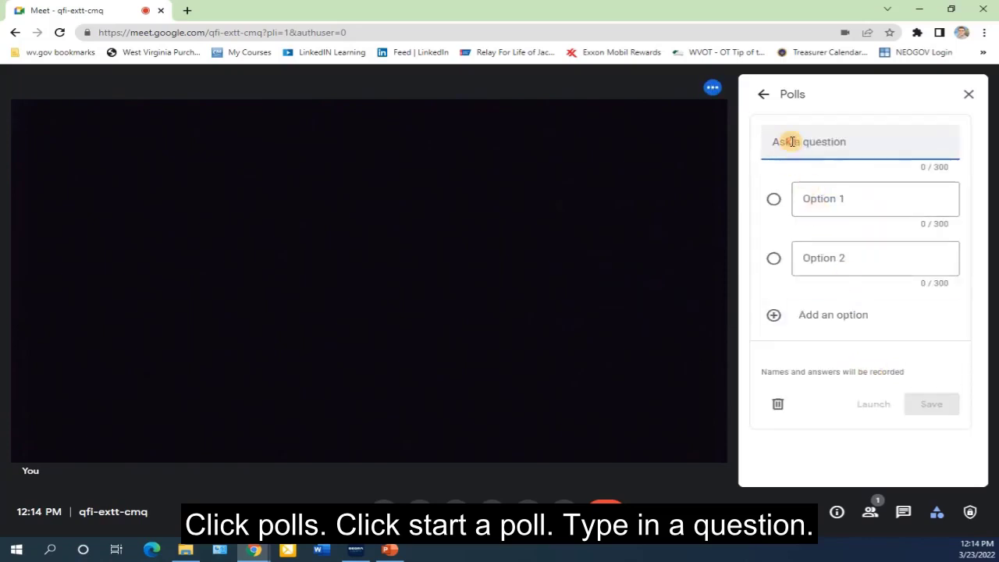
{"action": "type", "text": "Is "}
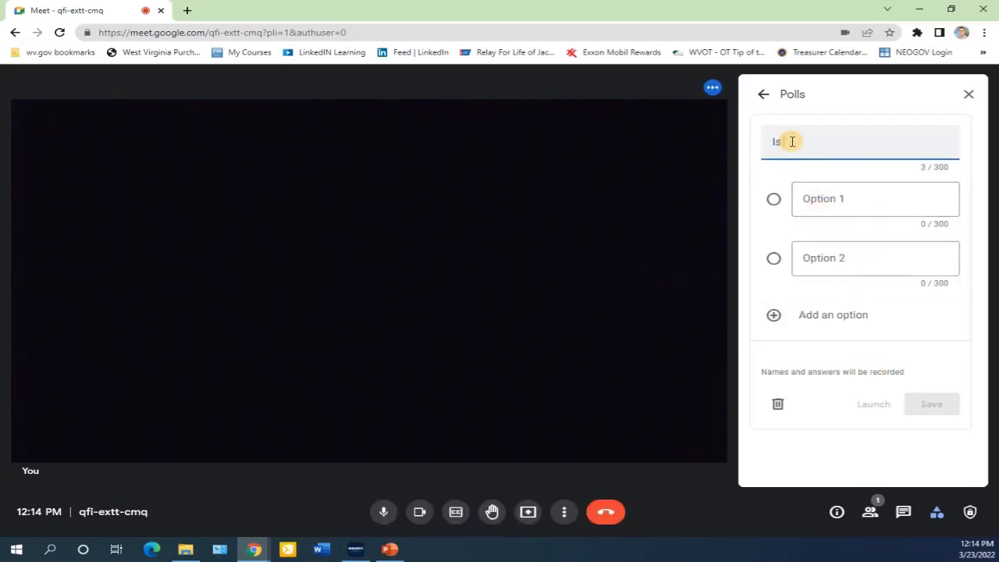
{"action": "type", "text": "the grass green?"}
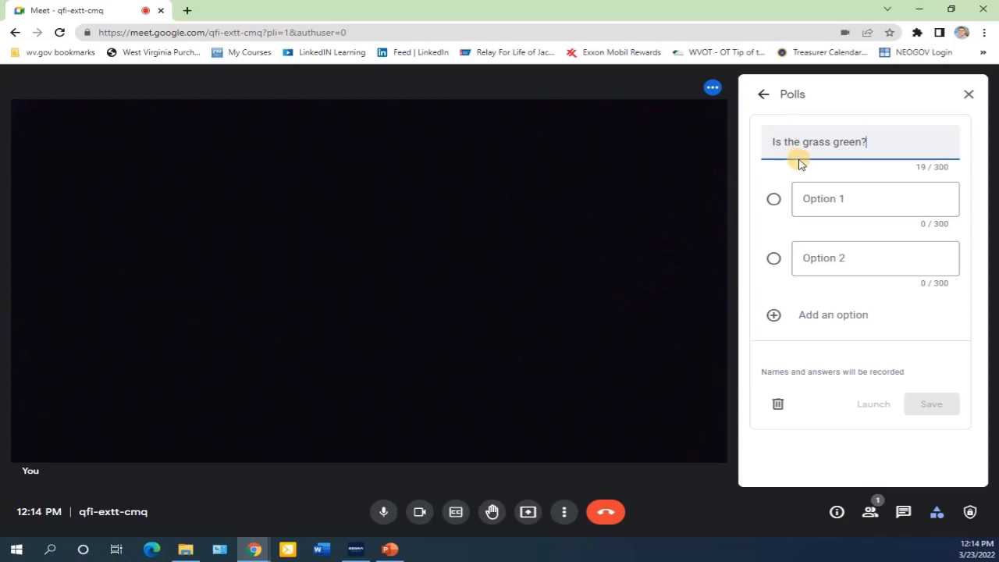
Enter "Yes" and "No" as the two answer options of the grass poll.
{"action": "left_click", "coordinate": [832, 202]}
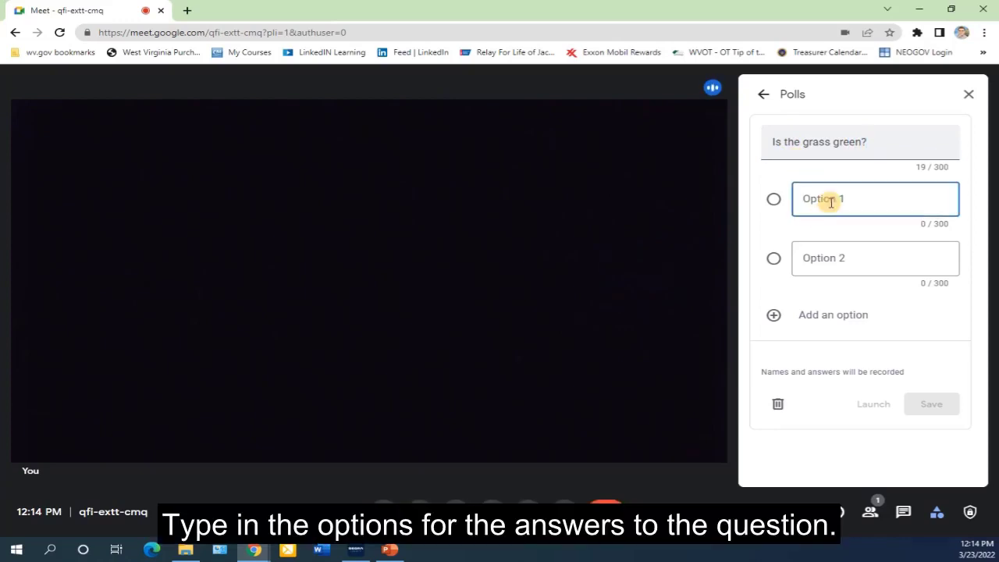
{"action": "type", "text": "Ye"}
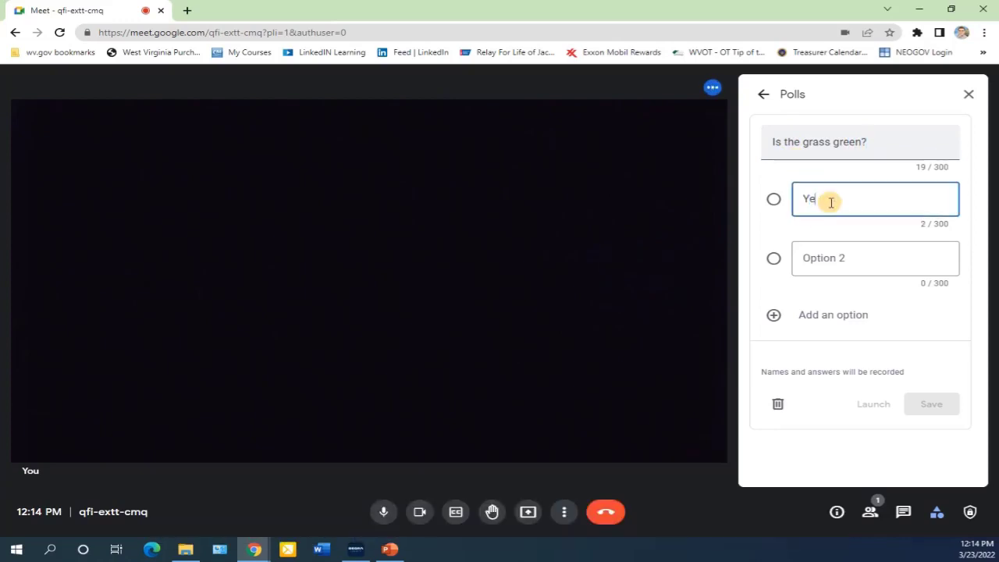
{"action": "type", "text": "s"}
{"action": "key", "text": "Tab"}
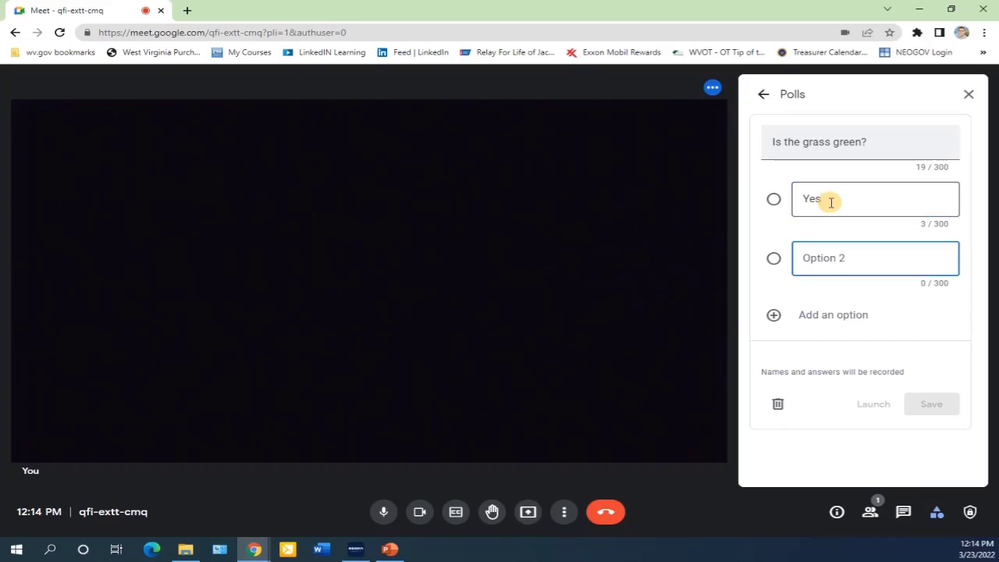
{"action": "type", "text": "No"}
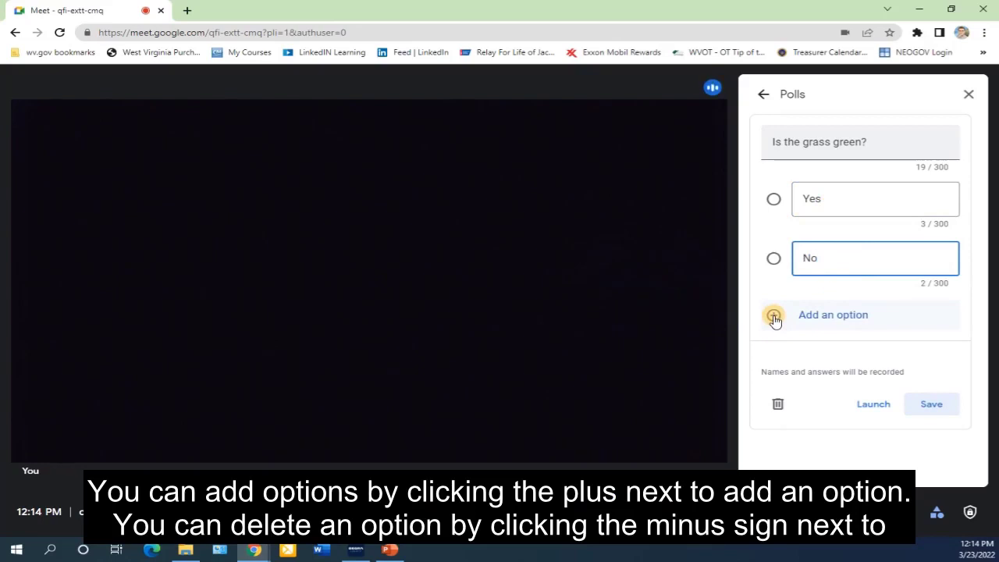
Add a blank third answer option, remove it again, and save the grass poll without launching it.
{"action": "left_click", "coordinate": [773, 317]}
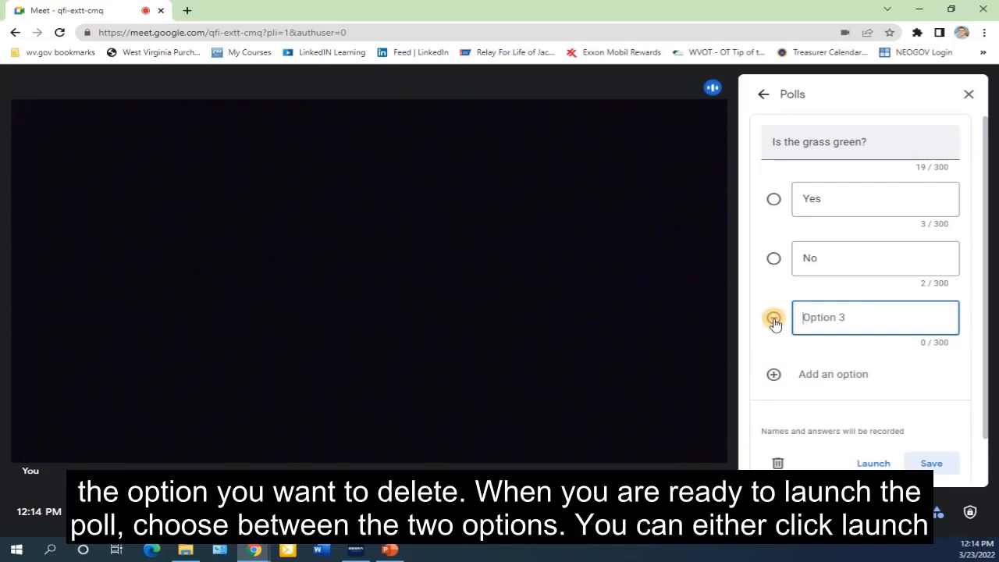
{"action": "left_click", "coordinate": [773, 320]}
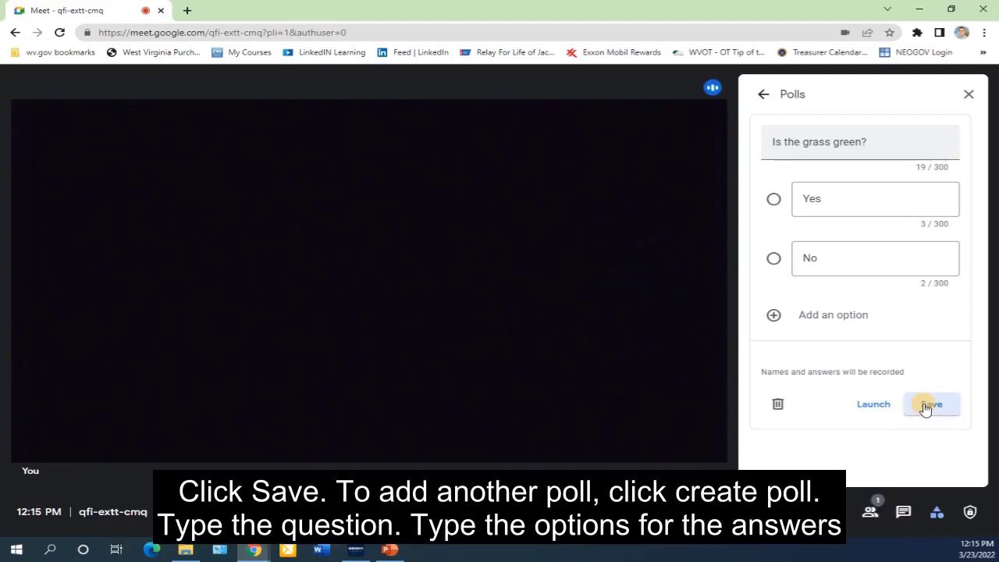
{"action": "left_click", "coordinate": [925, 406]}
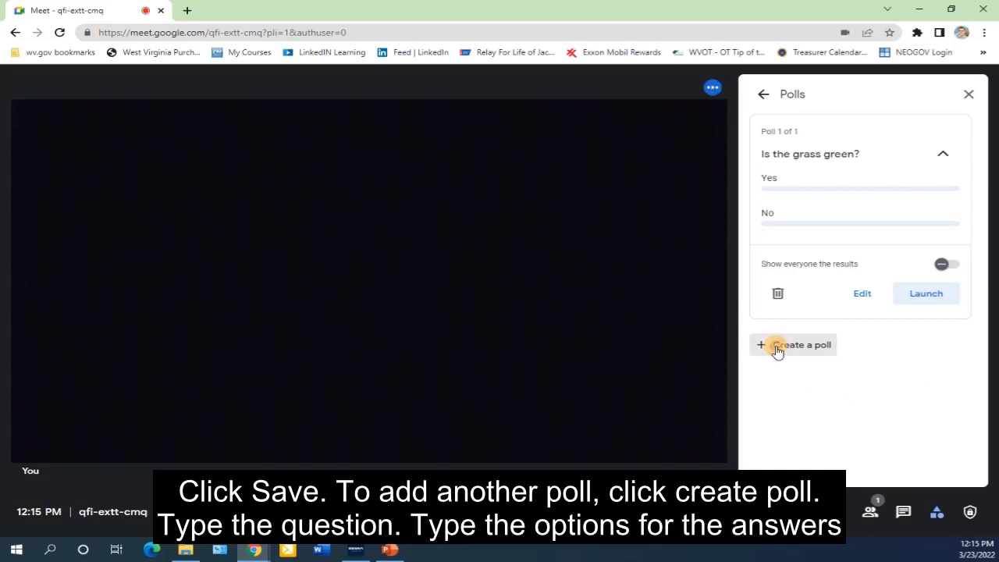
Create a second poll asking "Is the sky blue?" with the answer options "Yes" and "No".
{"action": "left_click", "coordinate": [777, 350]}
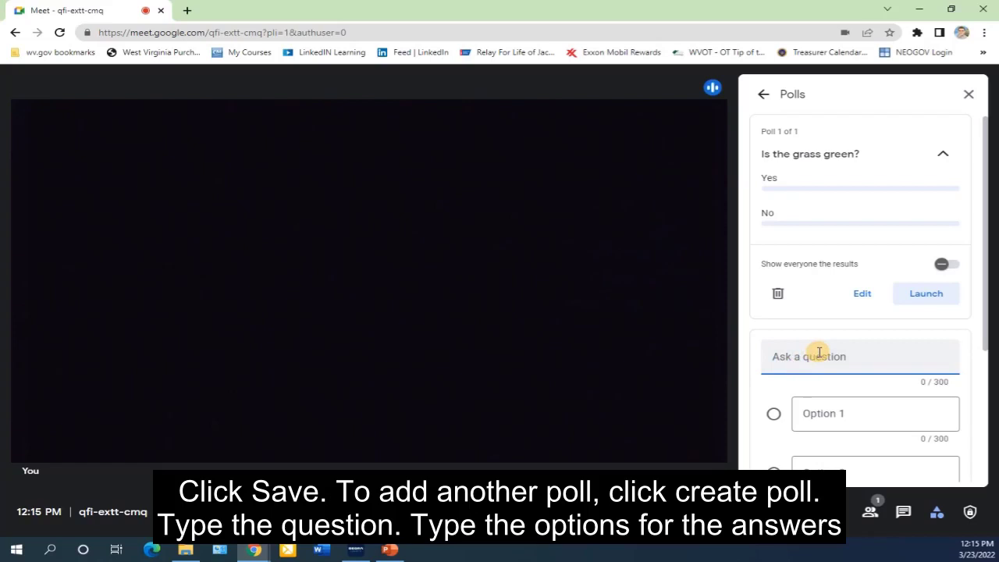
{"action": "type", "text": "Is the sky blue?"}
{"action": "scroll", "coordinate": [821, 350], "scroll_direction": "down", "scroll_amount": 2}
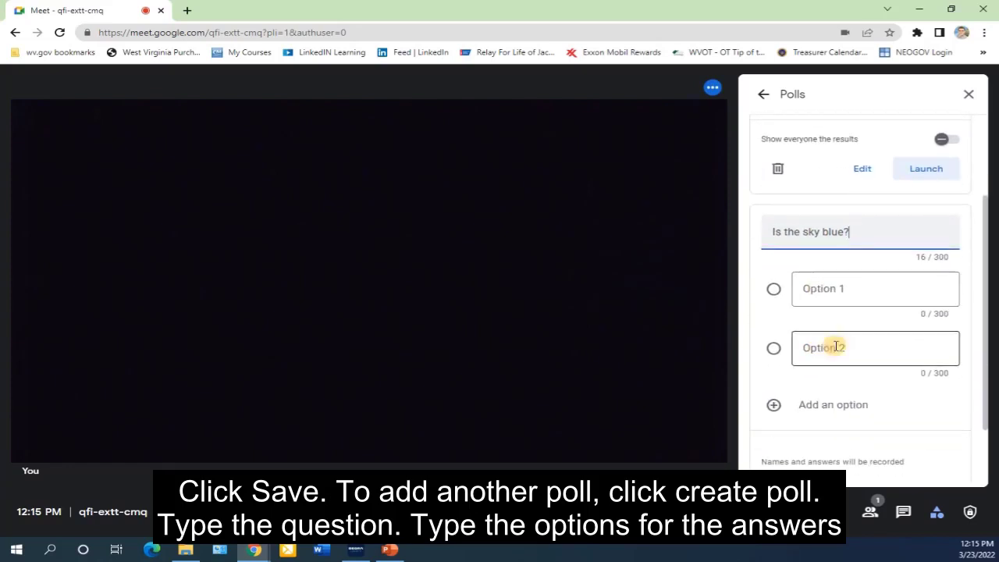
{"action": "left_click", "coordinate": [846, 291]}
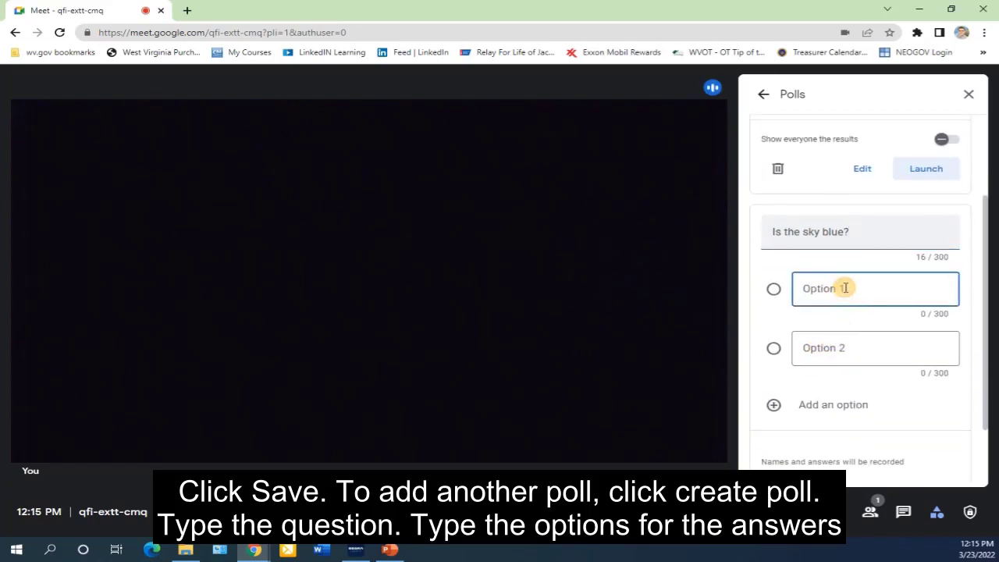
{"action": "type", "text": "Yes"}
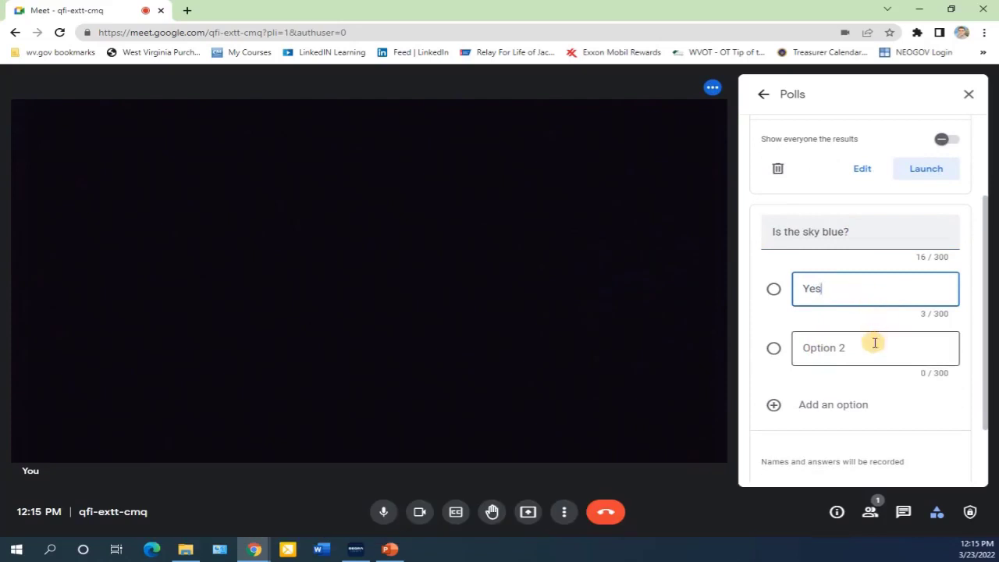
{"action": "left_click", "coordinate": [874, 342]}
{"action": "type", "text": "No"}
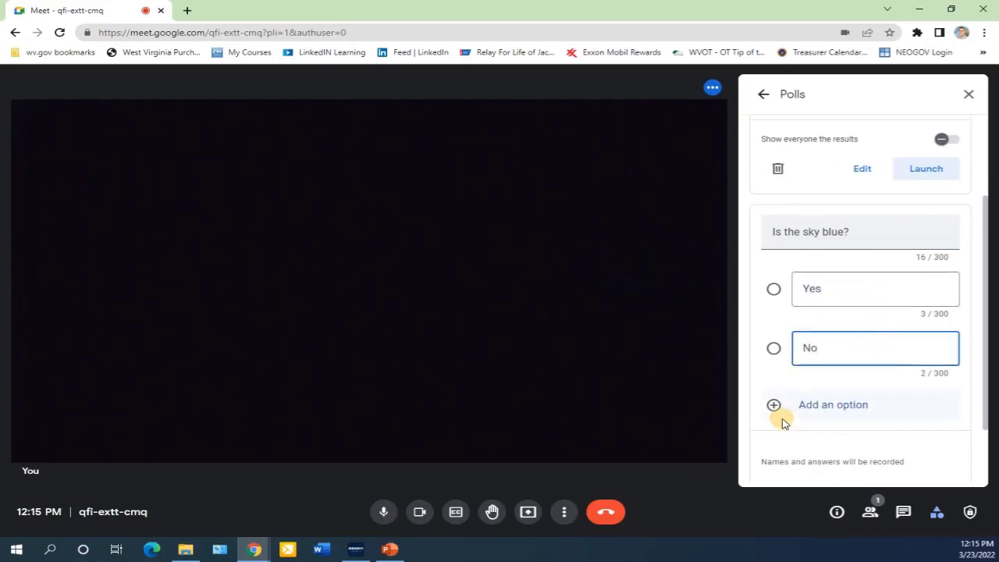
Add "Sometimes" as a third answer option to the sky poll and launch the poll.
{"action": "left_click", "coordinate": [777, 407]}
{"action": "type", "text": "Sometimes"}
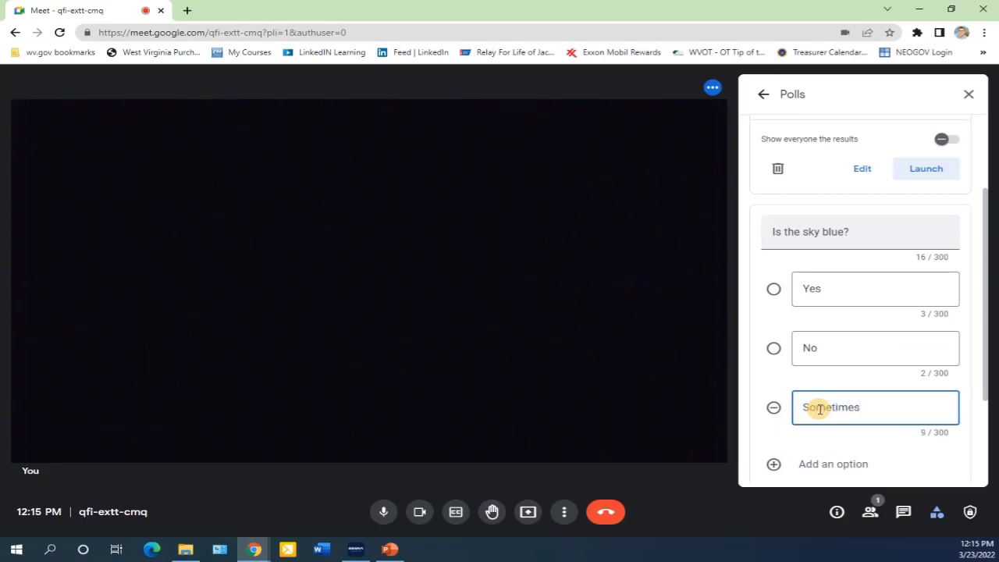
{"action": "scroll", "coordinate": [818, 408], "scroll_direction": "down", "scroll_amount": 2}
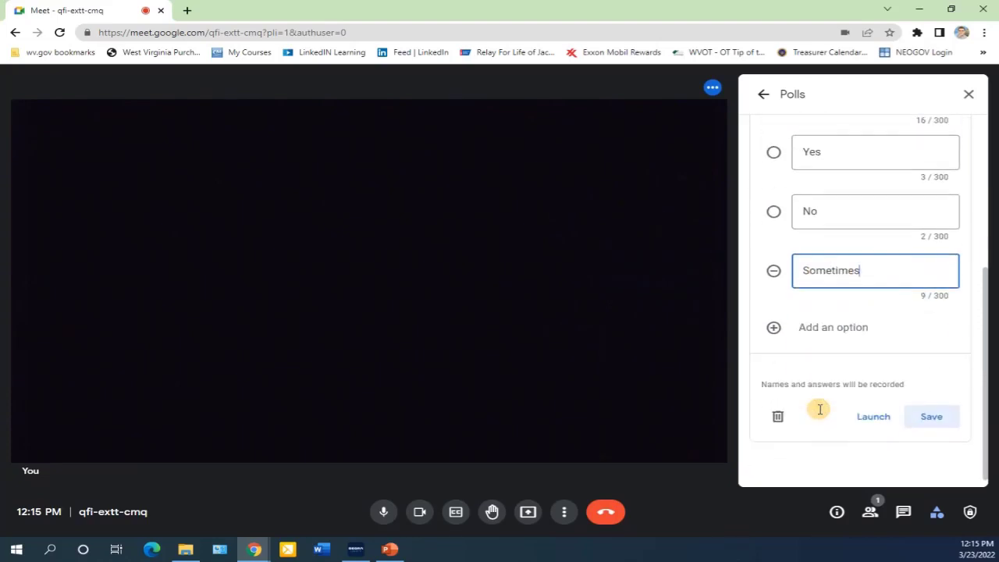
{"action": "left_click", "coordinate": [870, 419]}
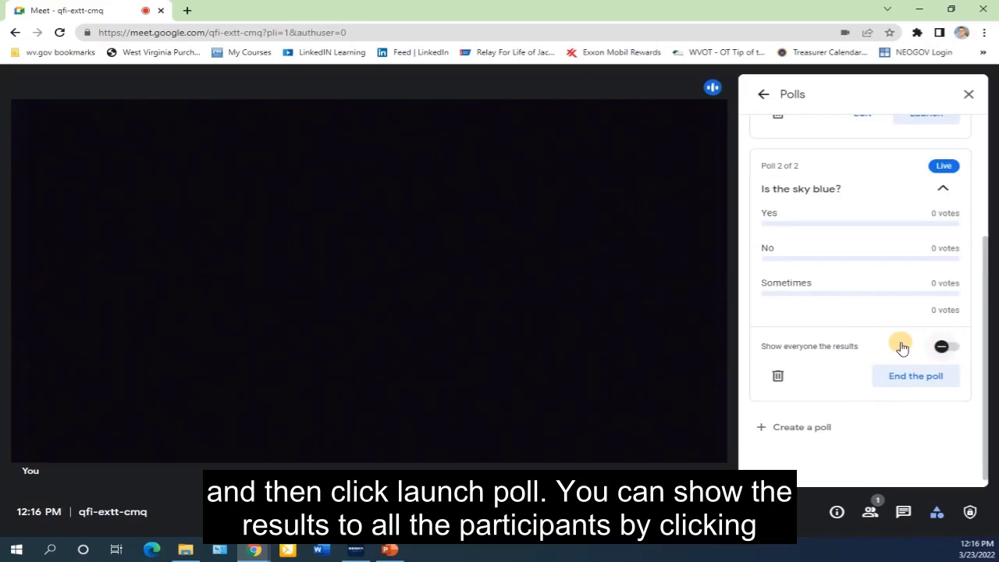
Show everyone the results of the live "Is the sky blue?" poll and end it.
{"action": "left_click", "coordinate": [942, 348]}
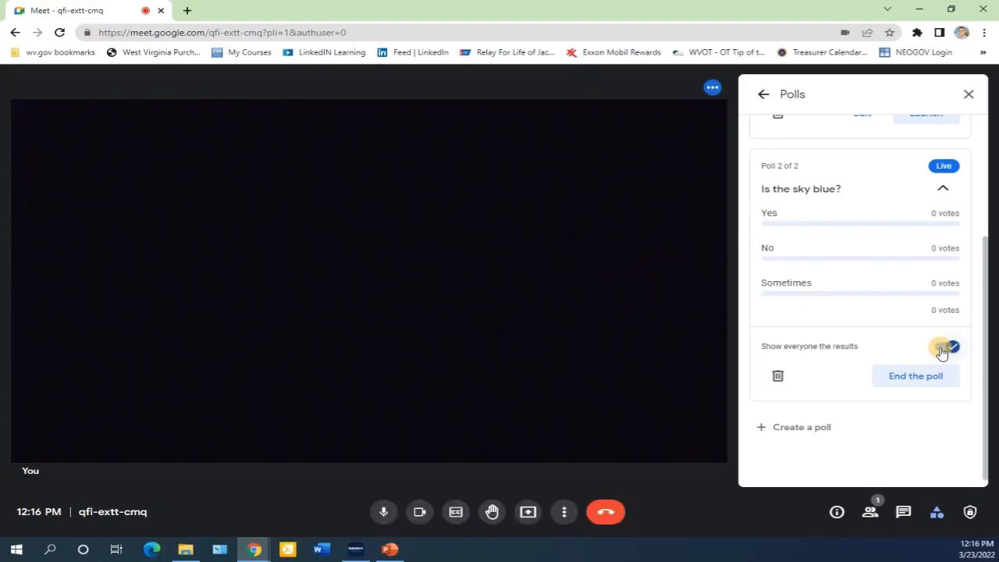
{"action": "left_click", "coordinate": [887, 384]}
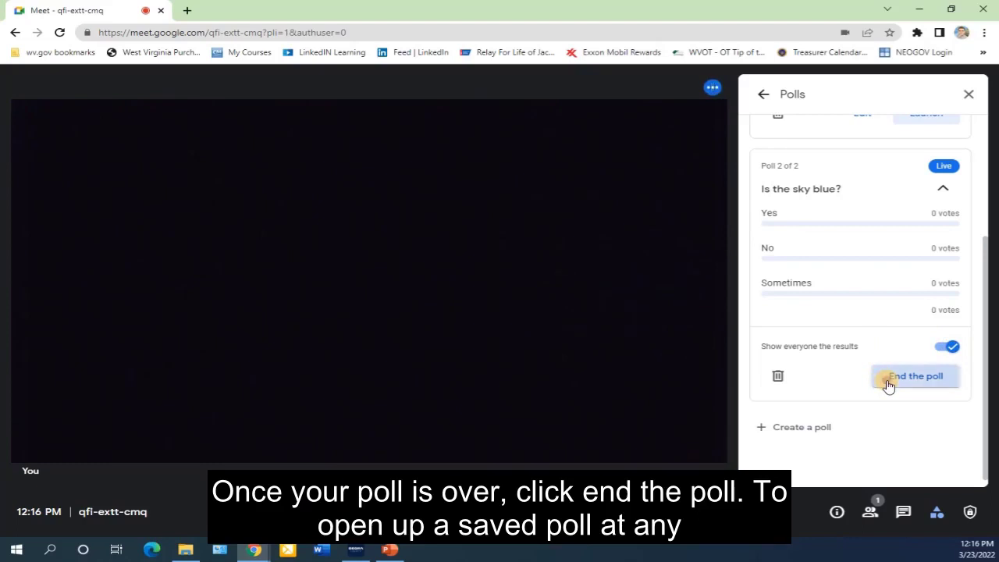
Launch the saved "Is the grass green?" poll and end it with its results shown to everyone.
{"action": "scroll", "coordinate": [897, 451], "scroll_direction": "up", "scroll_amount": 3}
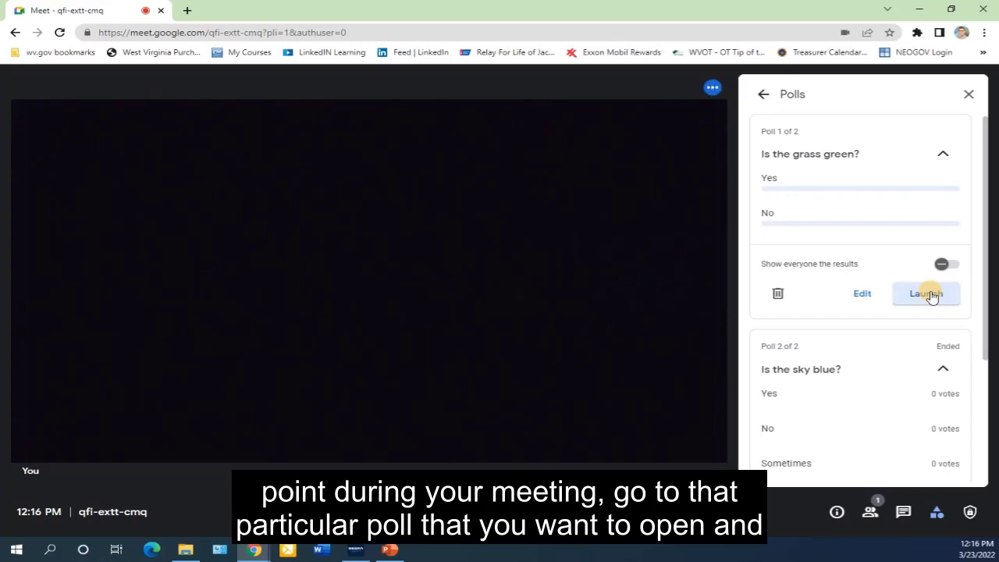
{"action": "left_click", "coordinate": [930, 294]}
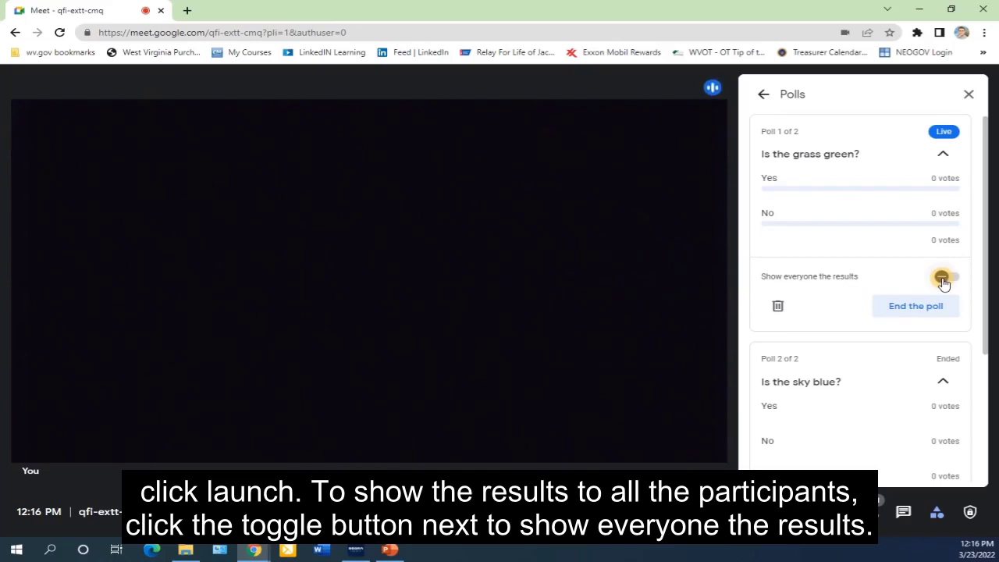
{"action": "left_click", "coordinate": [943, 279]}
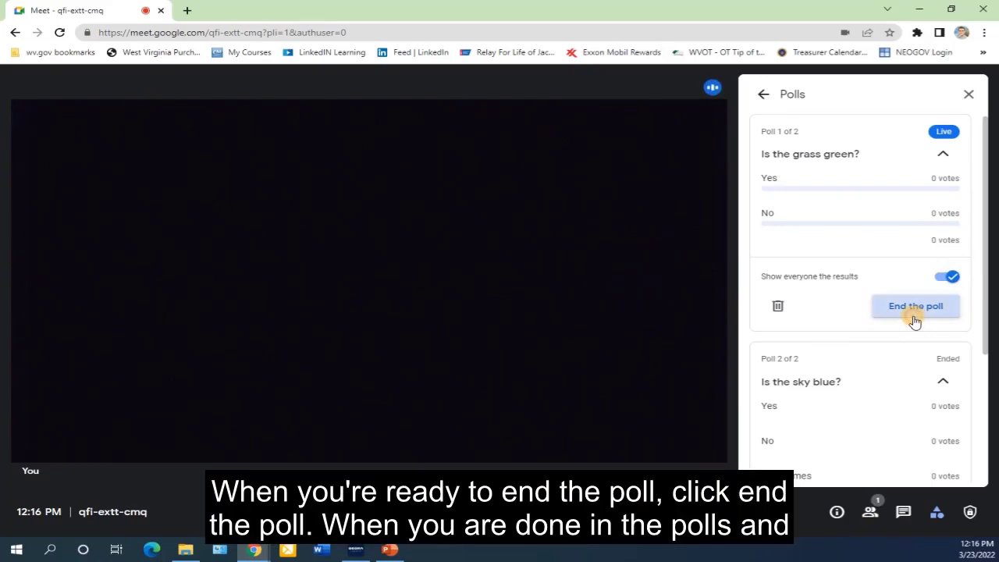
{"action": "left_click", "coordinate": [914, 318]}
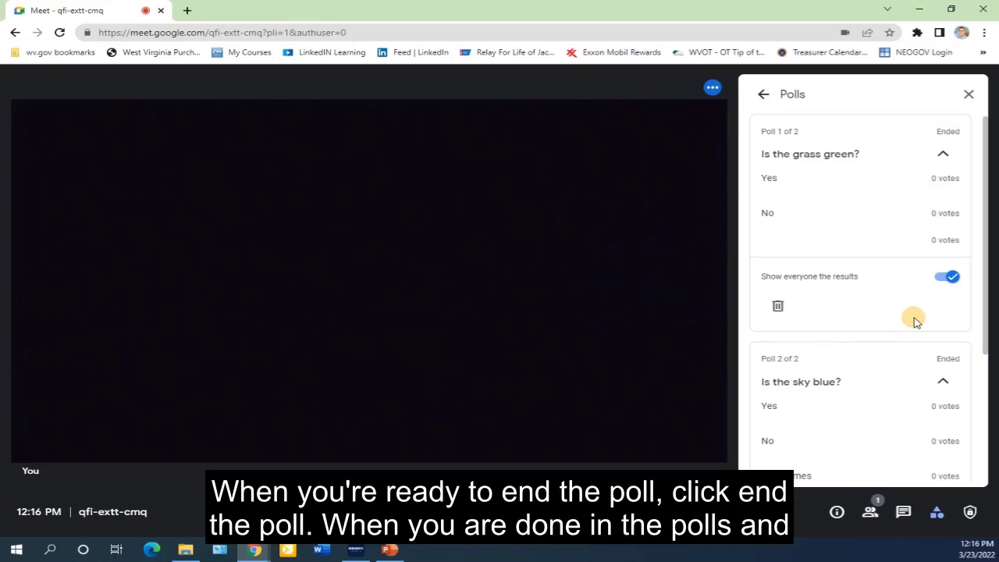